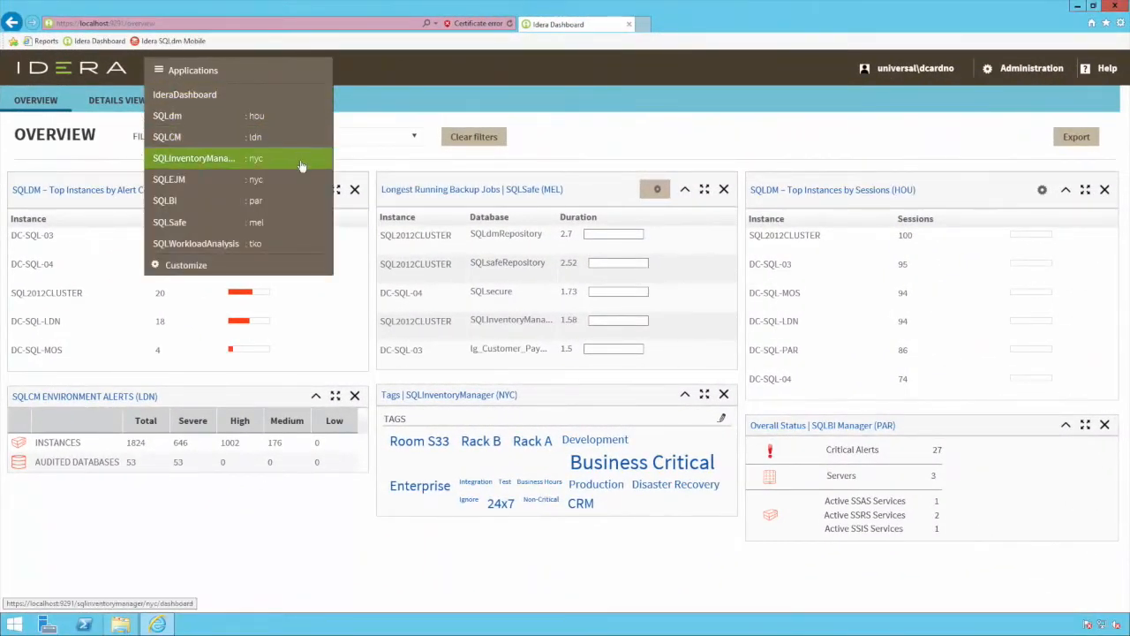
Step: Launch SQL Workload Analysis and drill from SQL2012CLUSTER into the DC-SQL-04 instance overview
click(308, 245)
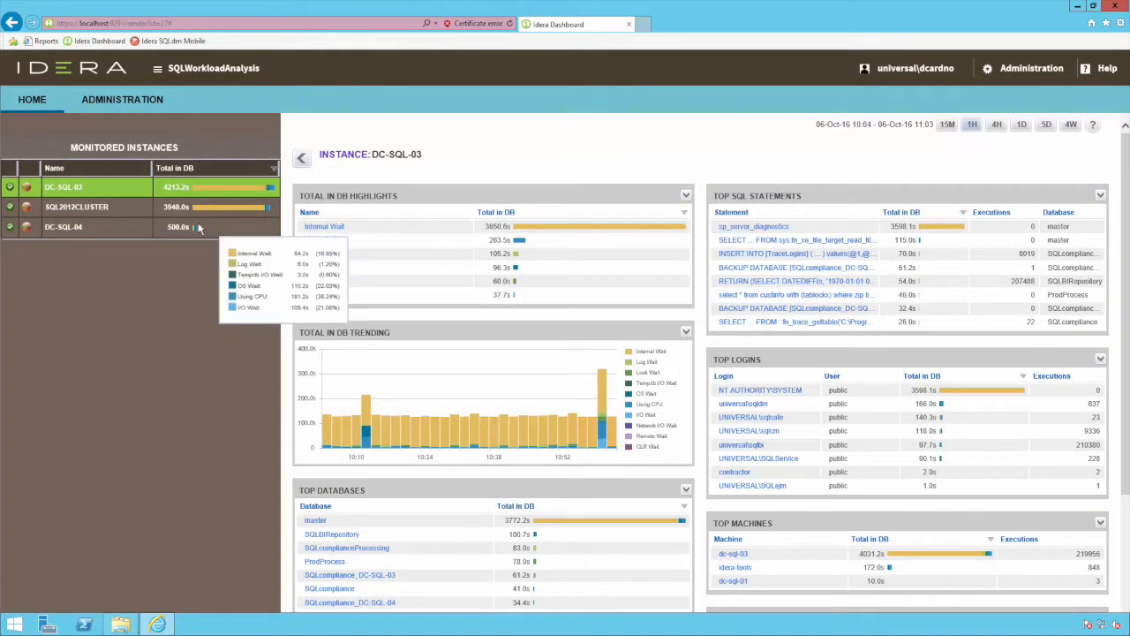
click(132, 208)
click(135, 227)
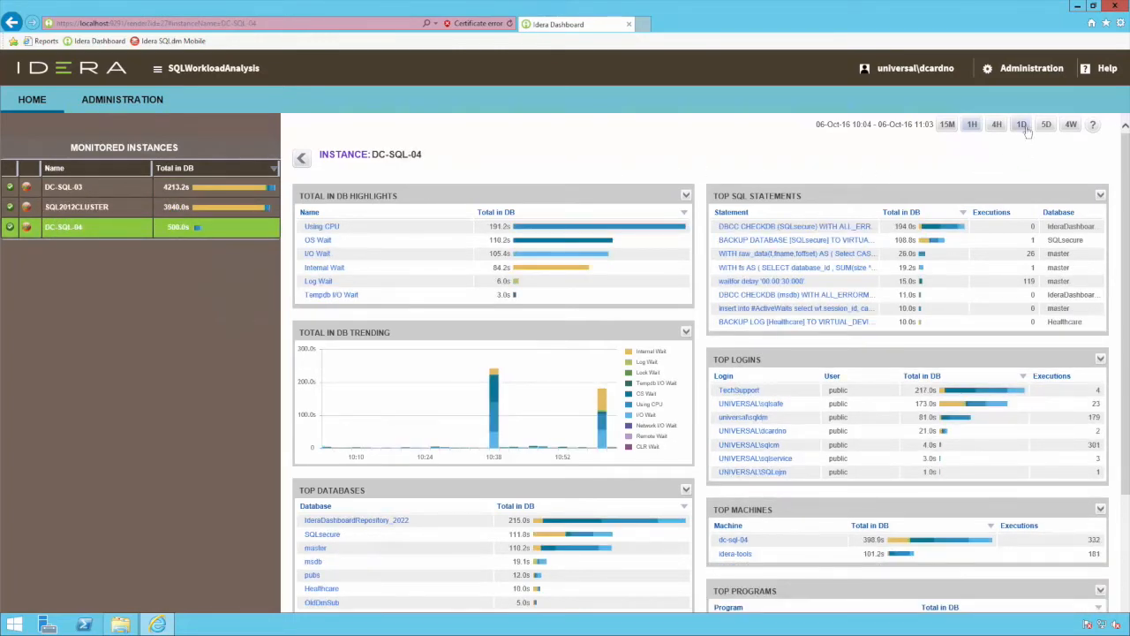
Step: Widen the time range to one day and mark a span on the trending chart
click(1023, 126)
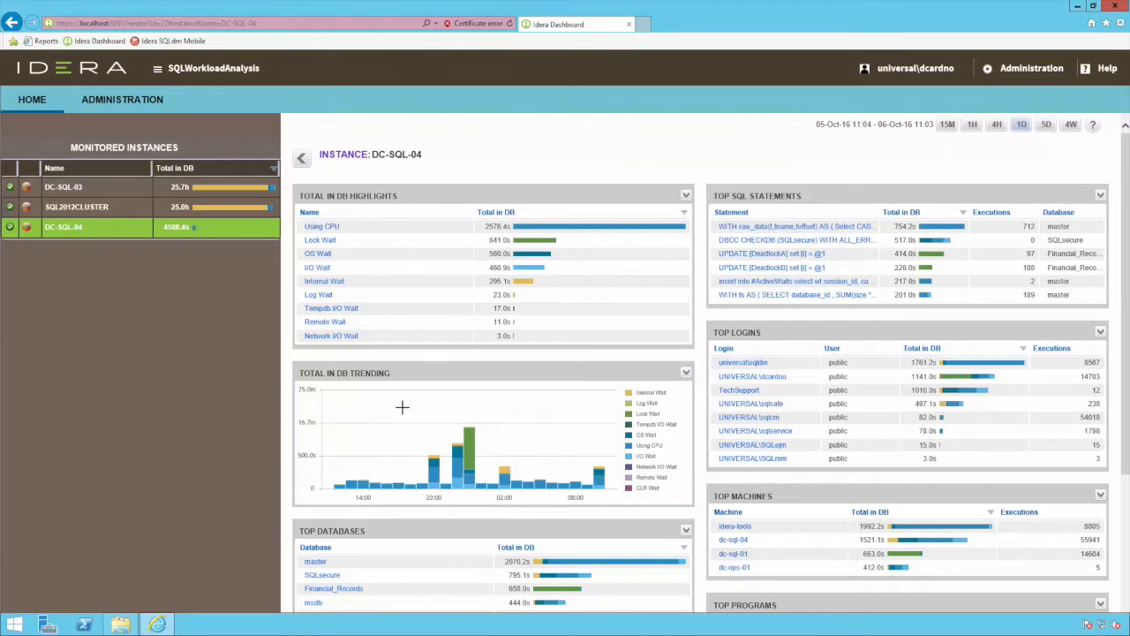
drag(403, 408, 516, 410)
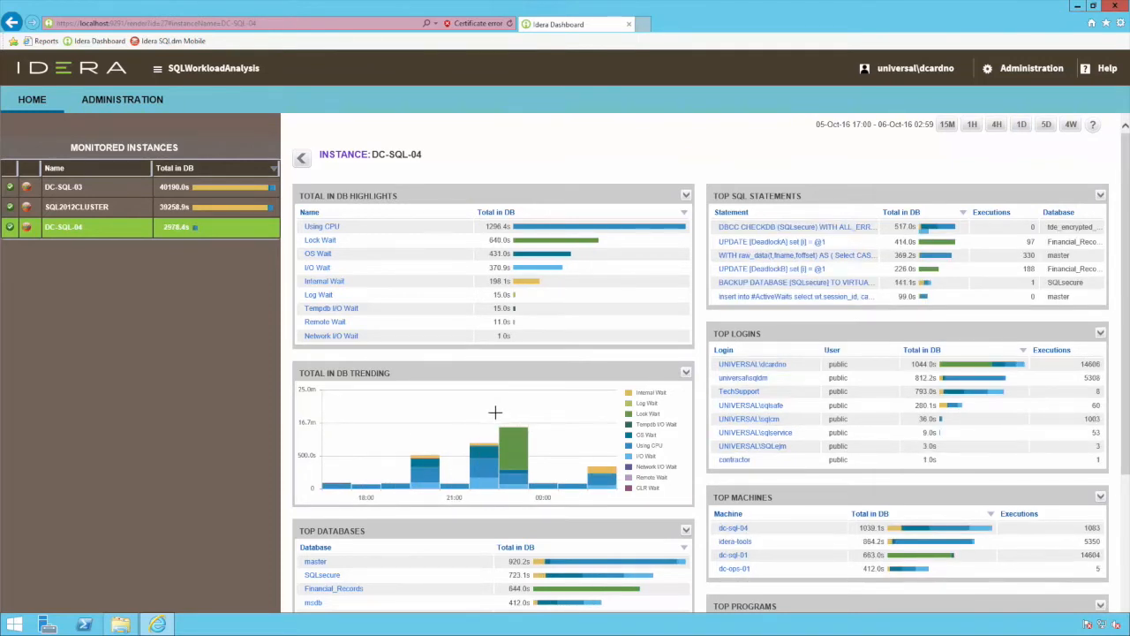
Step: Zoom the trending chart to 21:00–00:59 and drill into the DeadlockA lock wait details
drag(460, 413, 565, 411)
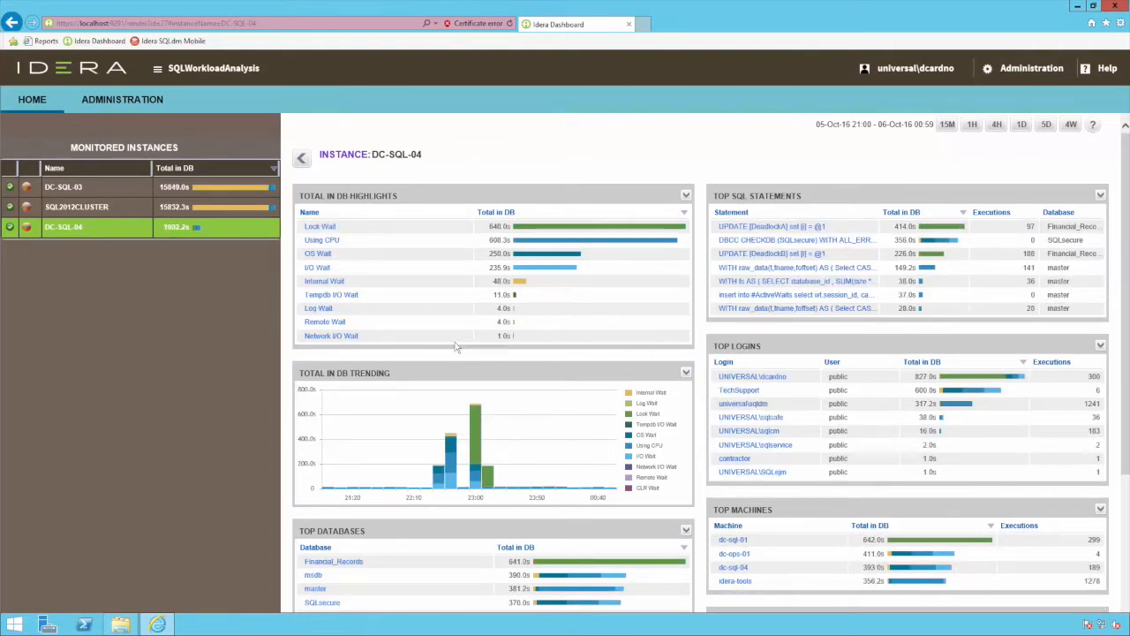
click(323, 227)
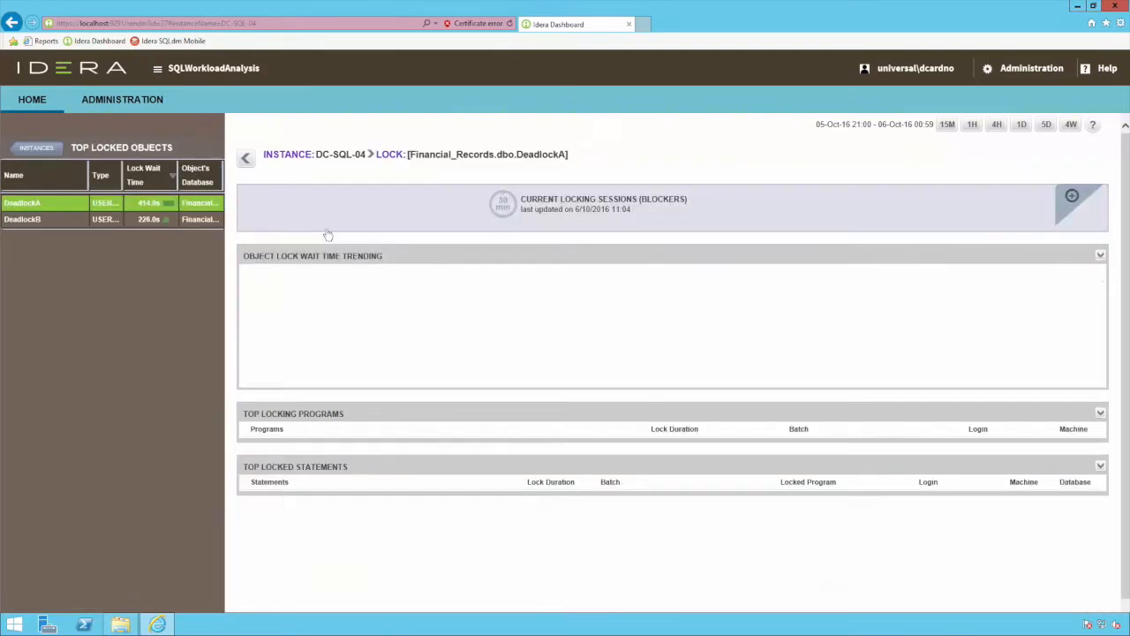
scroll(340, 267, down, 1)
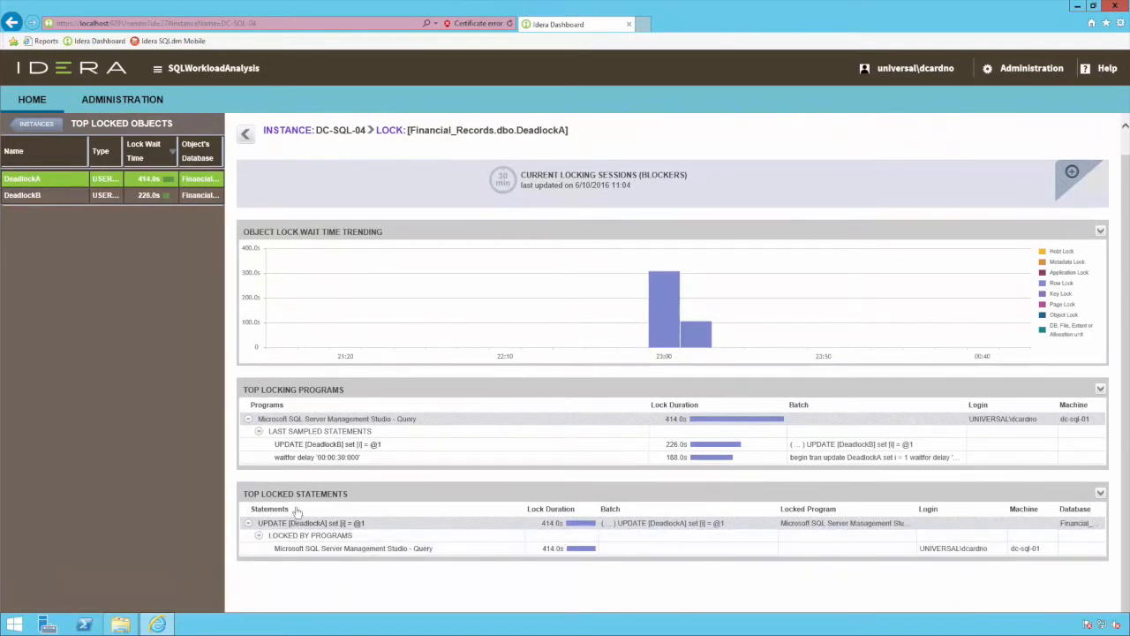
mouse_move(664, 307)
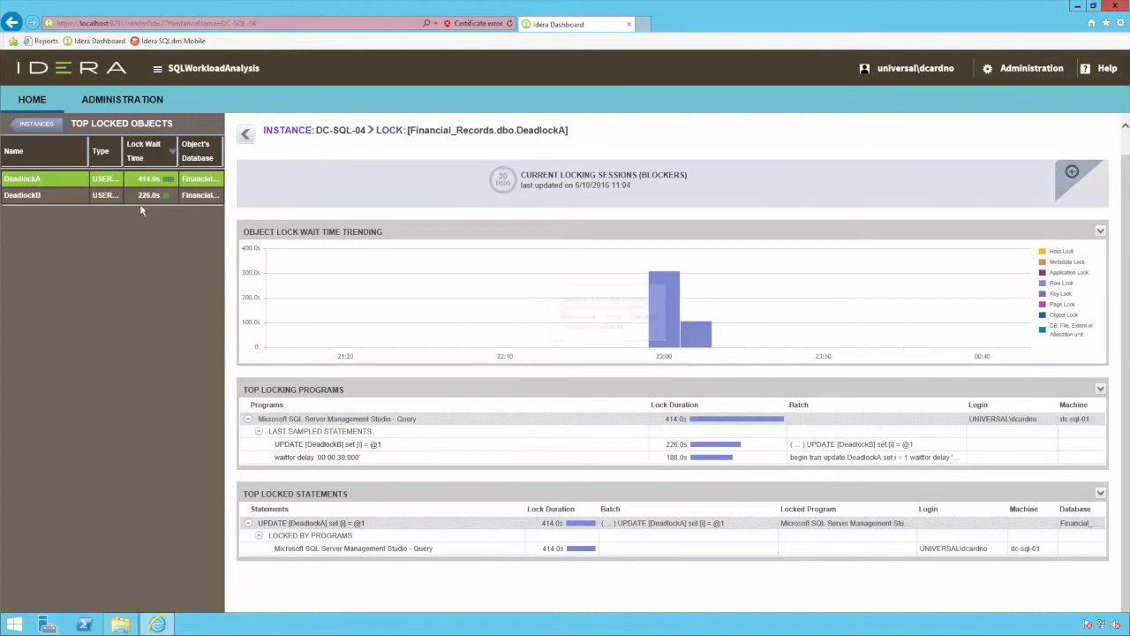
click(75, 197)
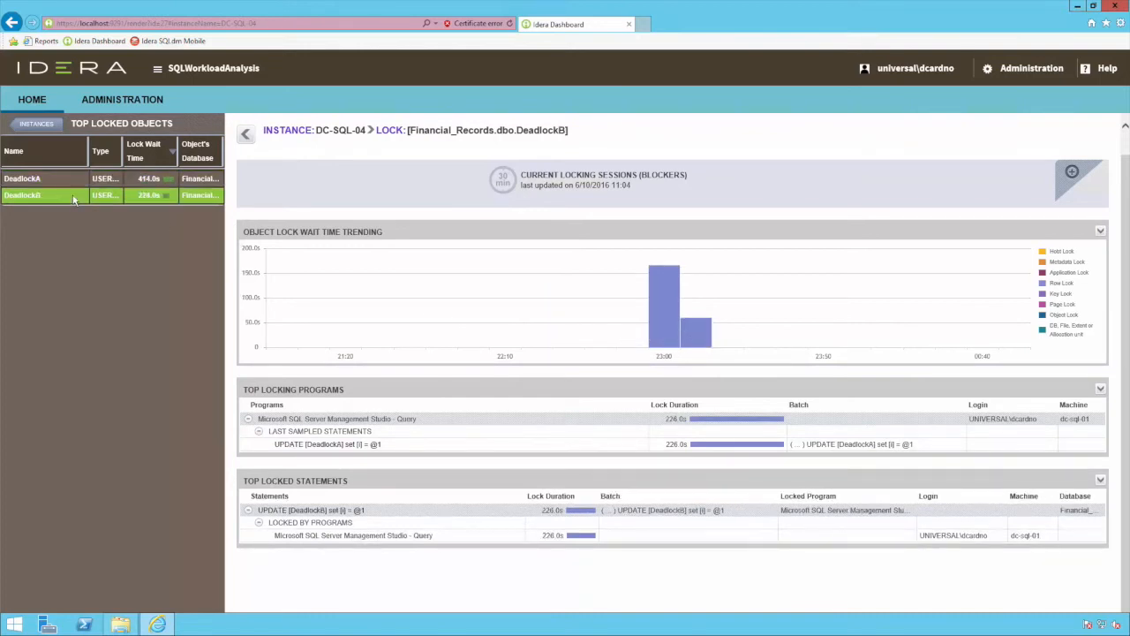
click(37, 124)
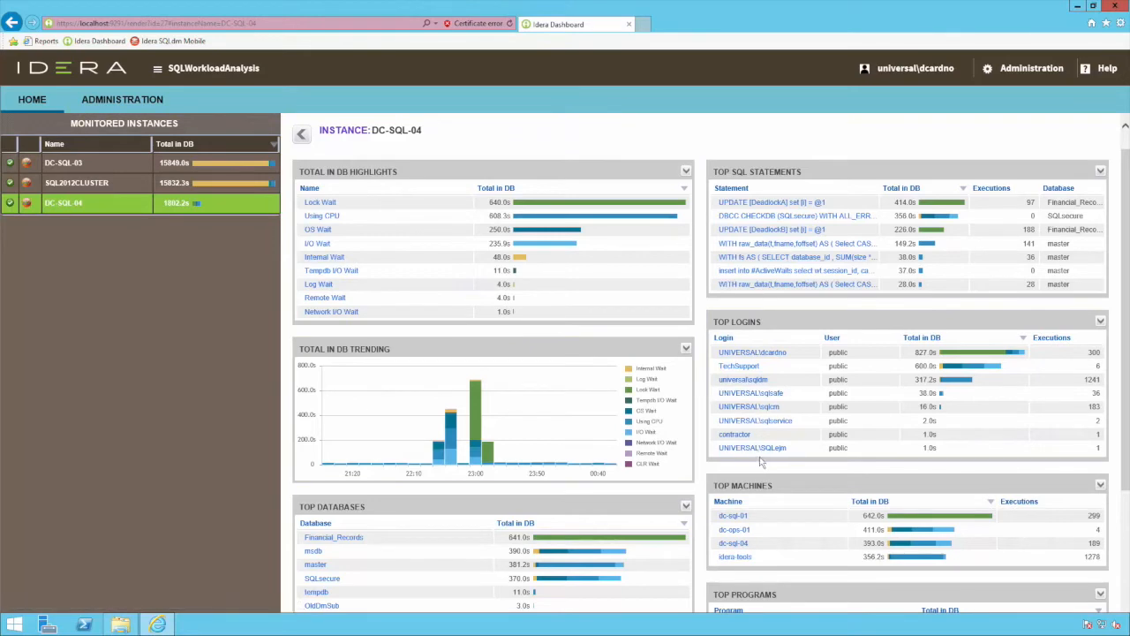
Step: Drill into the top login's activity, then its UPDATE [DeadlockA] statement detail
click(752, 352)
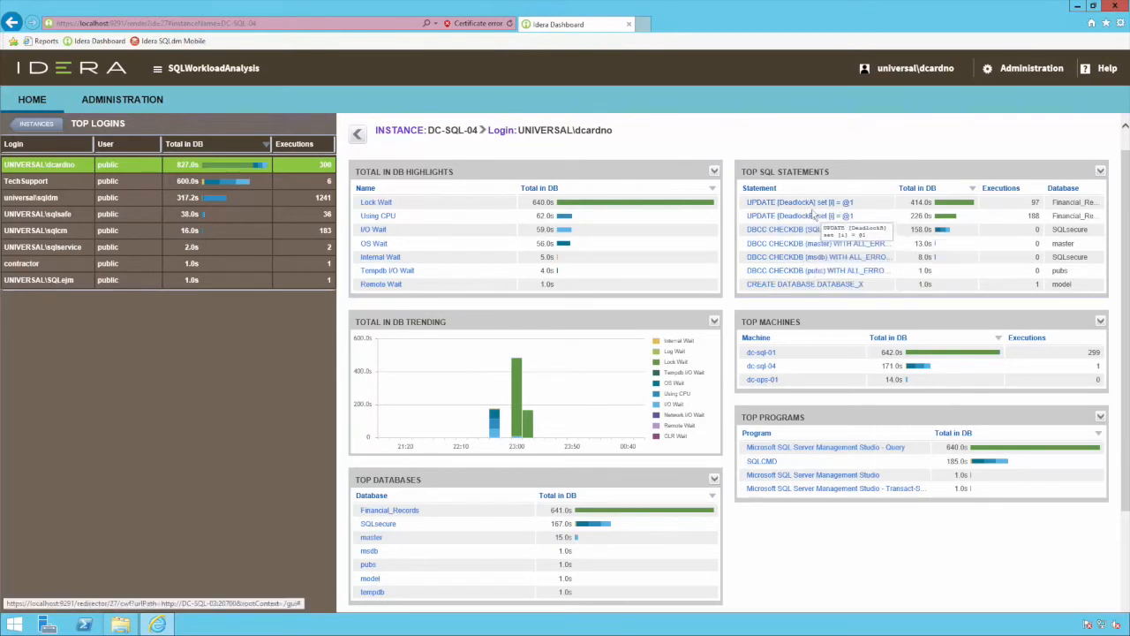
click(812, 206)
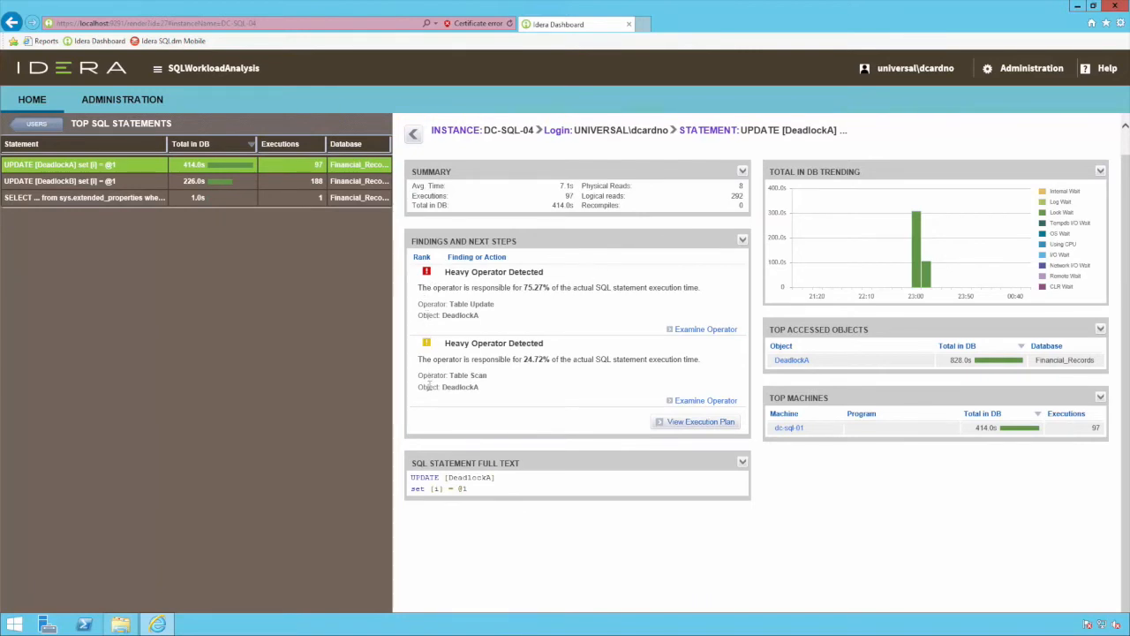
Step: View execution plans for UPDATE [DeadlockA] and the sys.extended_properties SELECT, then return to the DC-SQL-04 overview
click(706, 422)
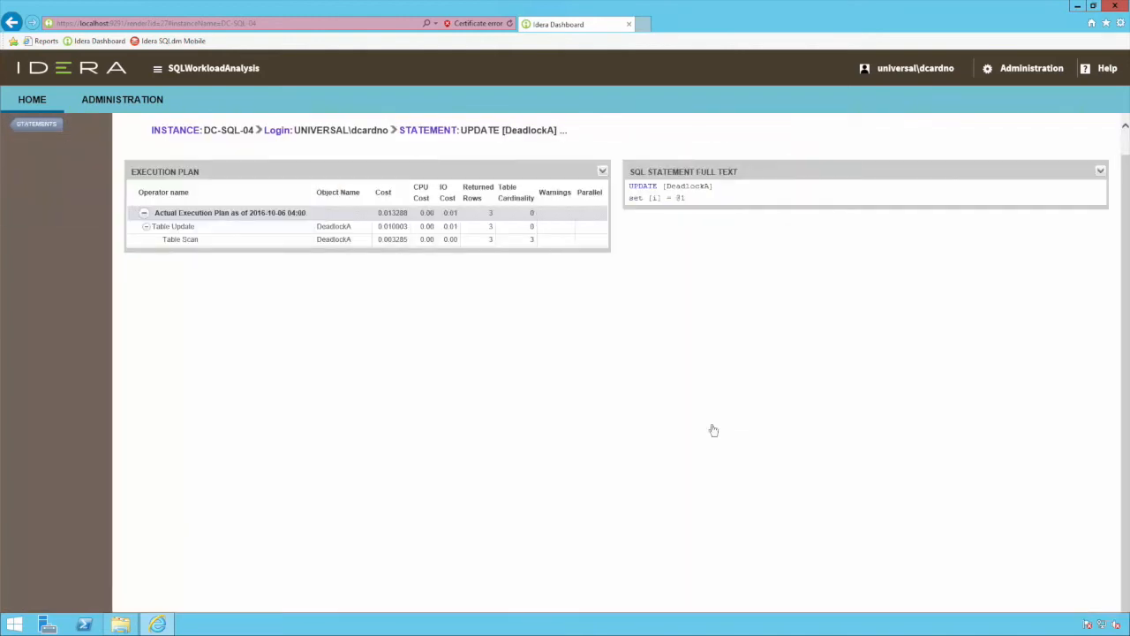
click(31, 125)
click(44, 197)
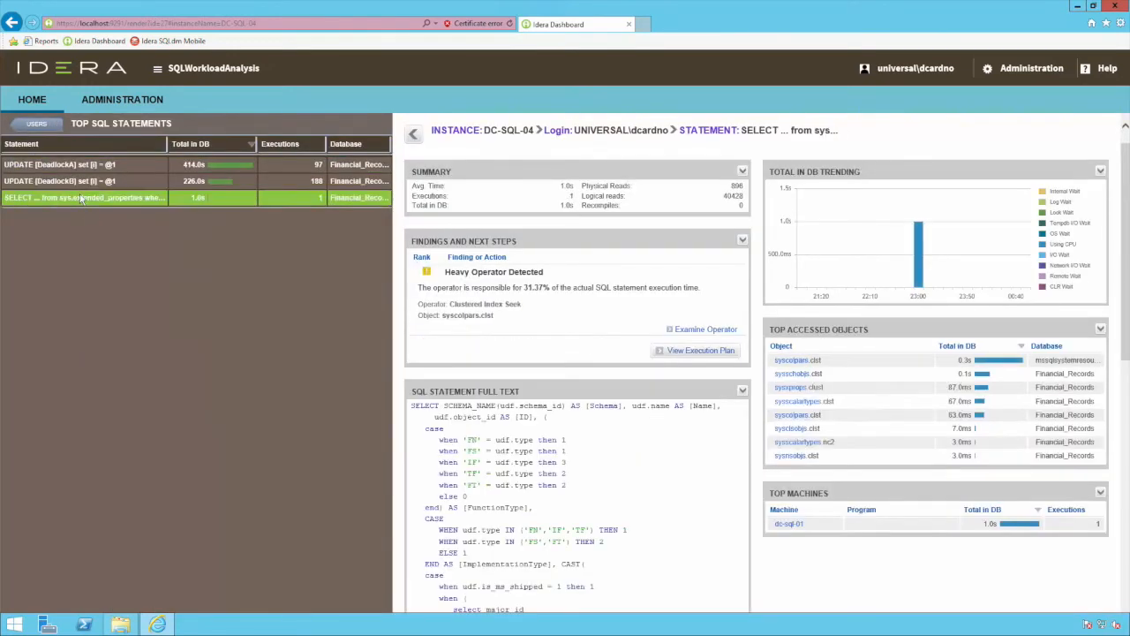
click(676, 351)
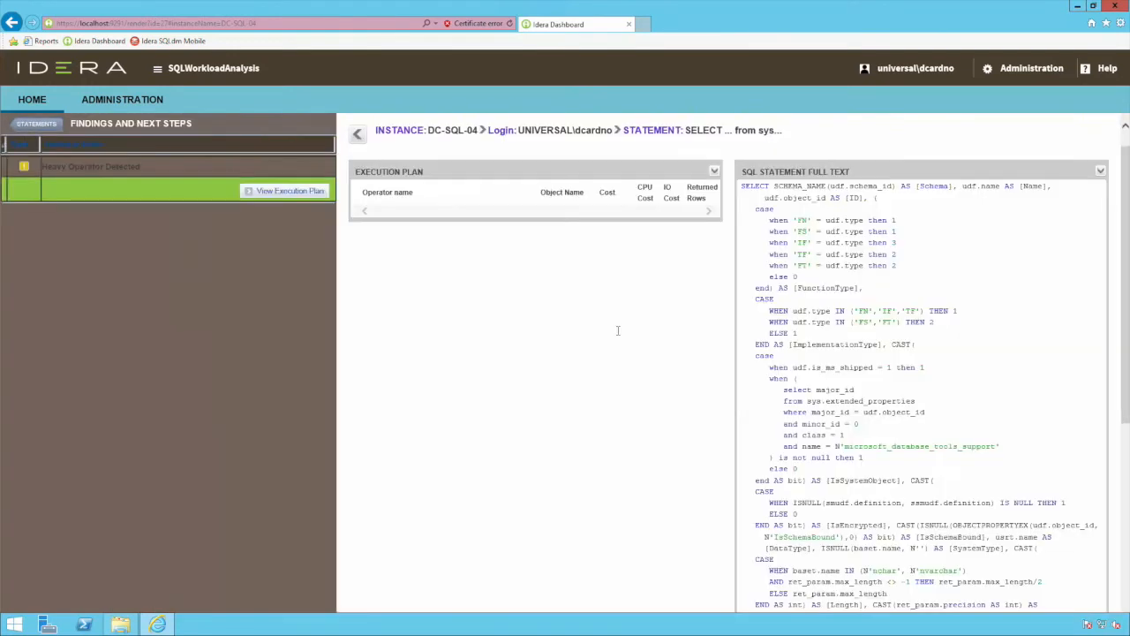
scroll(494, 355, down, 2)
scroll(494, 358, down, 5)
scroll(494, 358, up, 8)
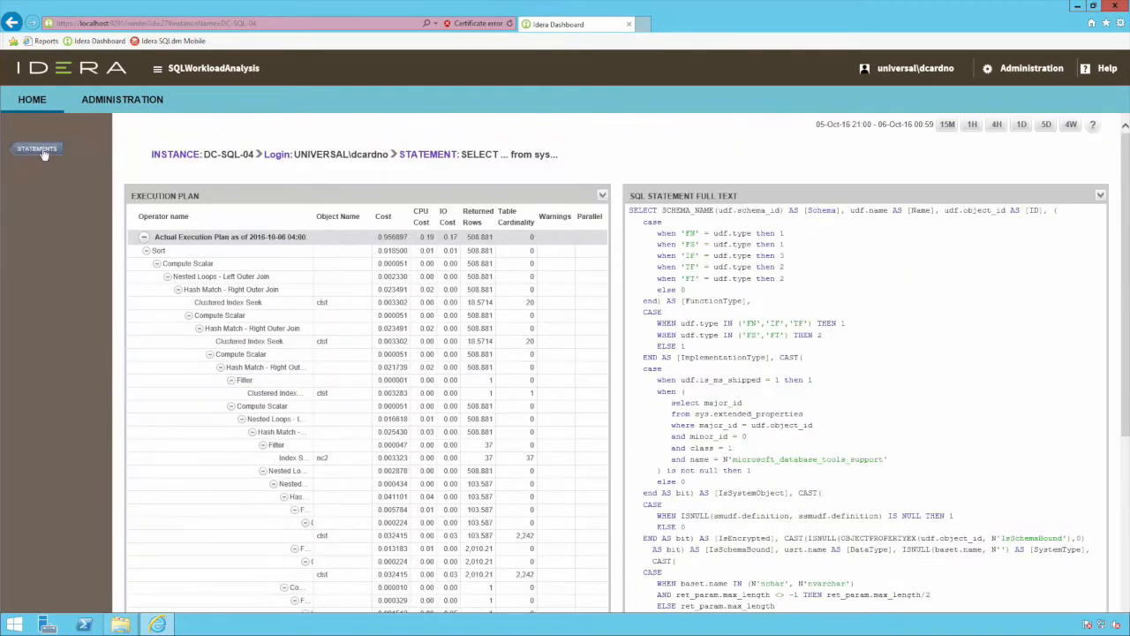
click(39, 149)
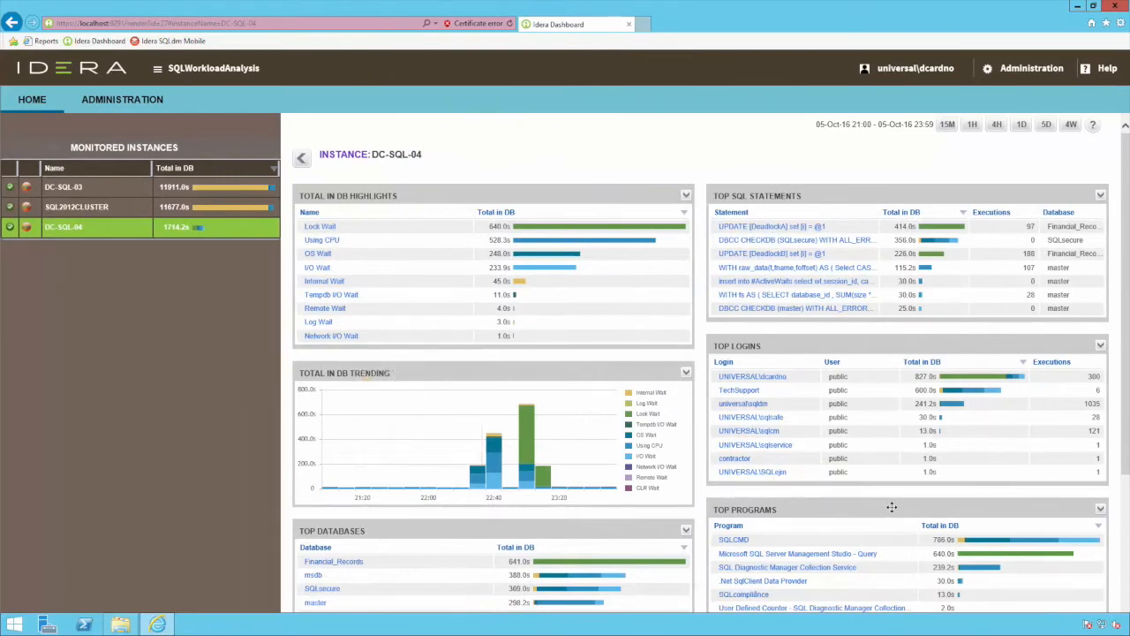
Step: Move Top Programs to the top-left slot and drill into the SQLCMD program detail
drag(874, 509, 504, 187)
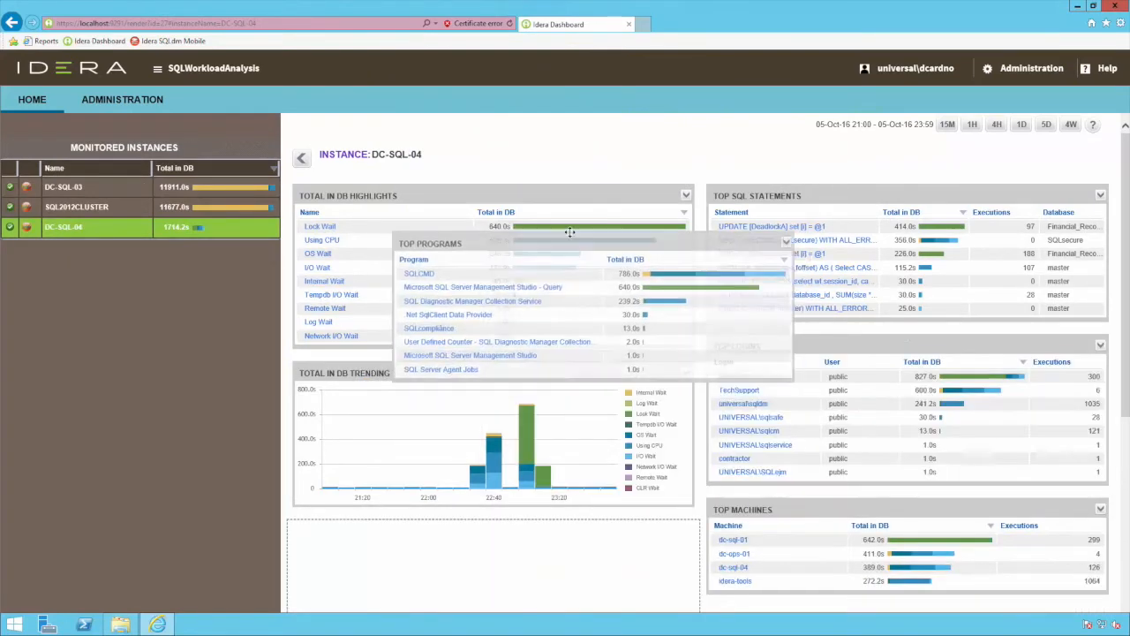
drag(504, 187, 493, 186)
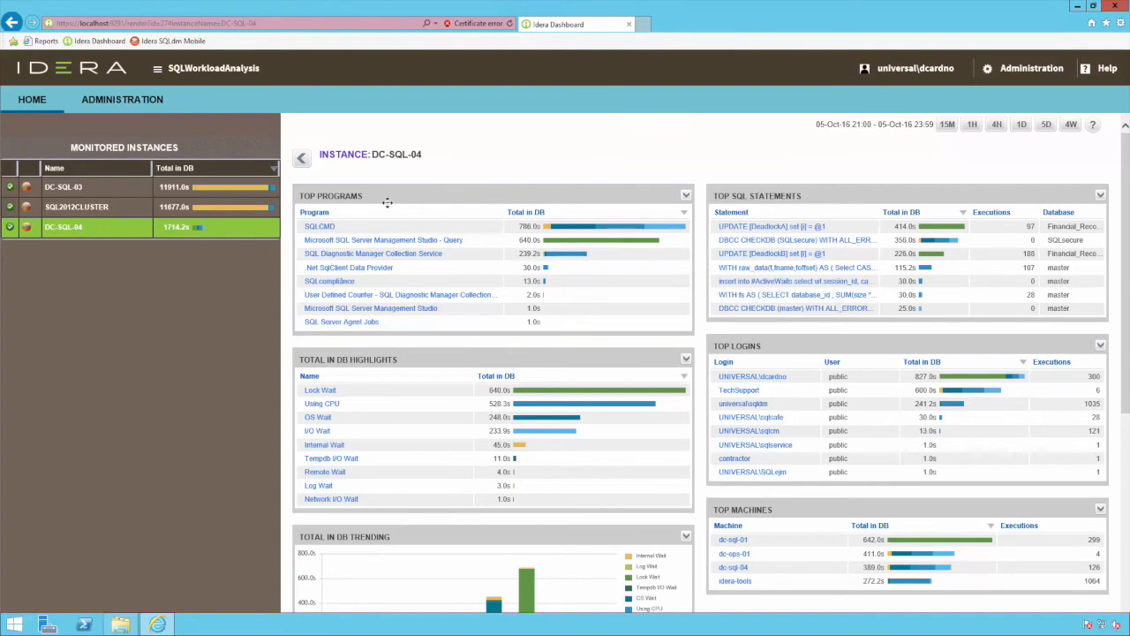
click(331, 229)
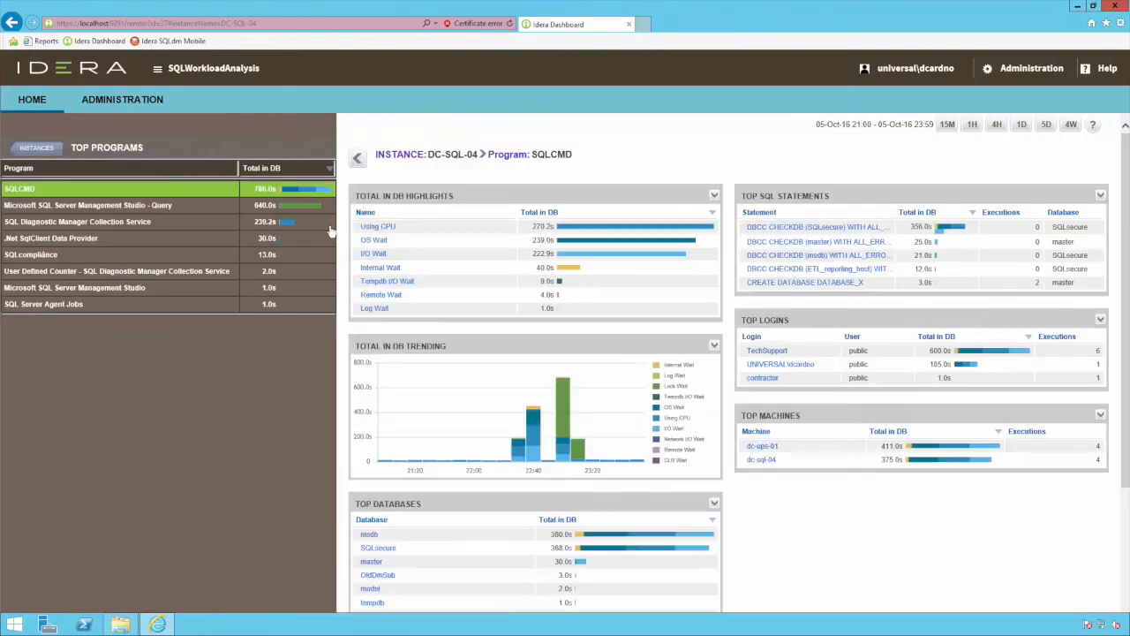